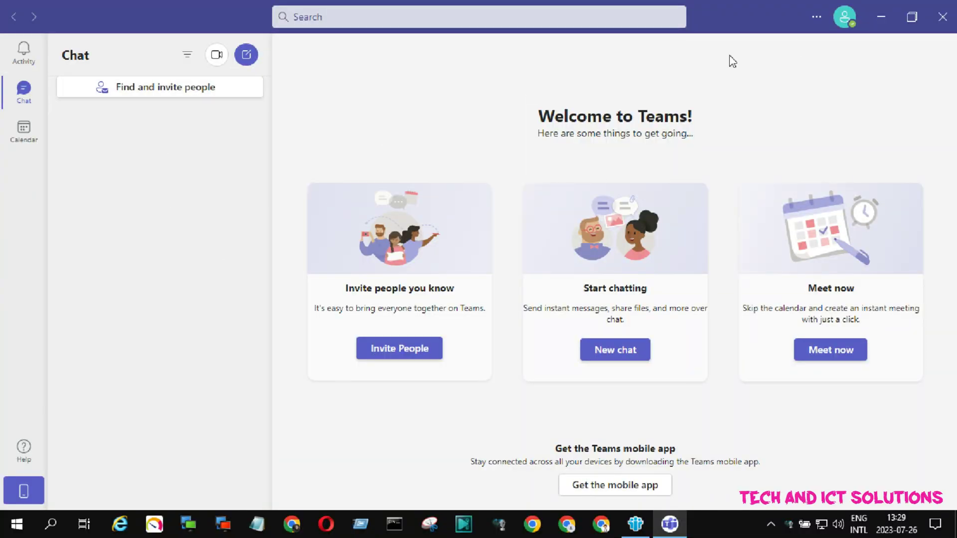
Step: Open and dismiss the account menu, then switch to the empty Activity feed
click(844, 18)
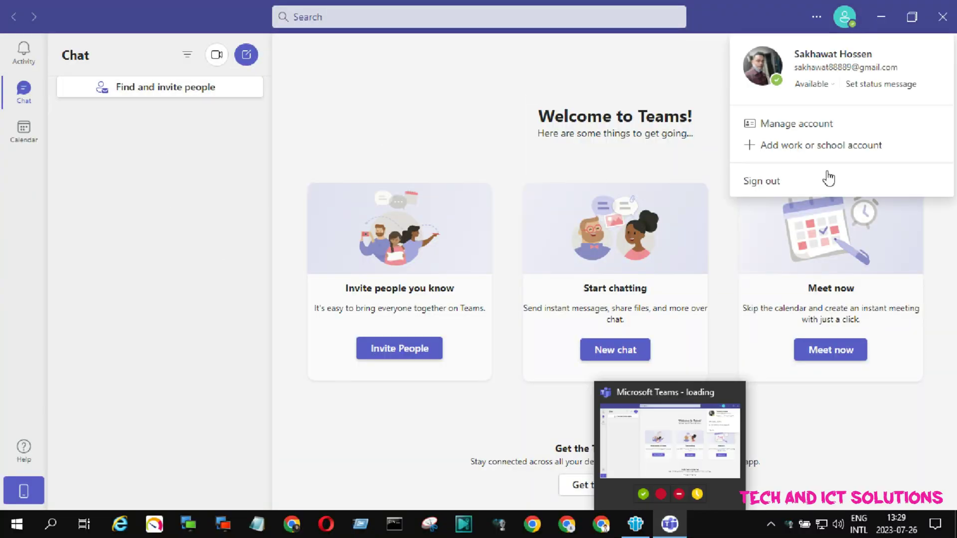
click(840, 21)
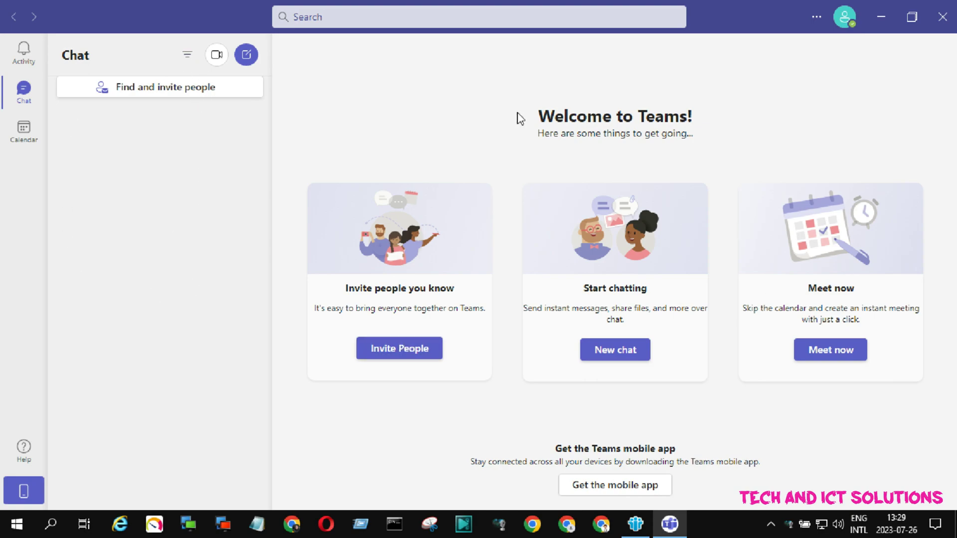
click(20, 54)
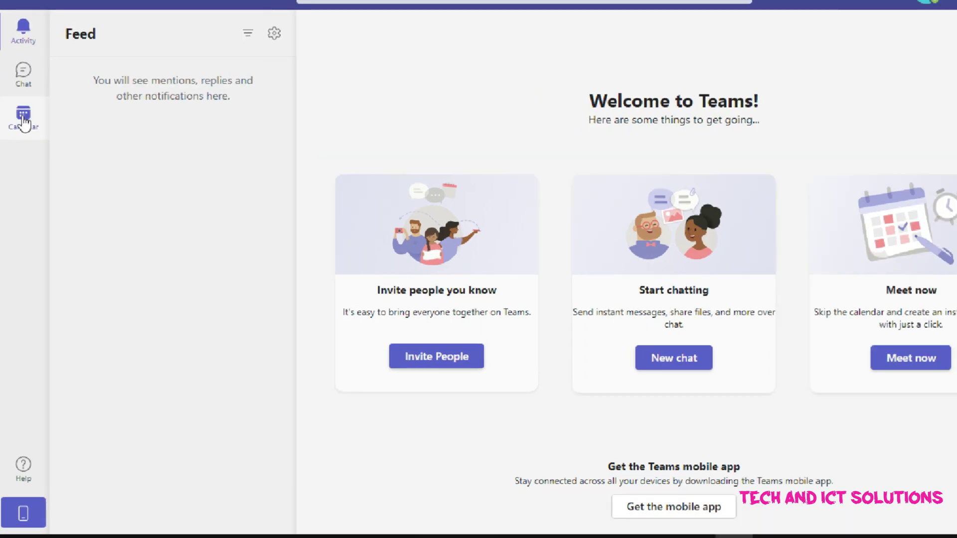
Step: Start a new meeting from the Calendar's Thursday 13:00 slot on July 27
click(23, 134)
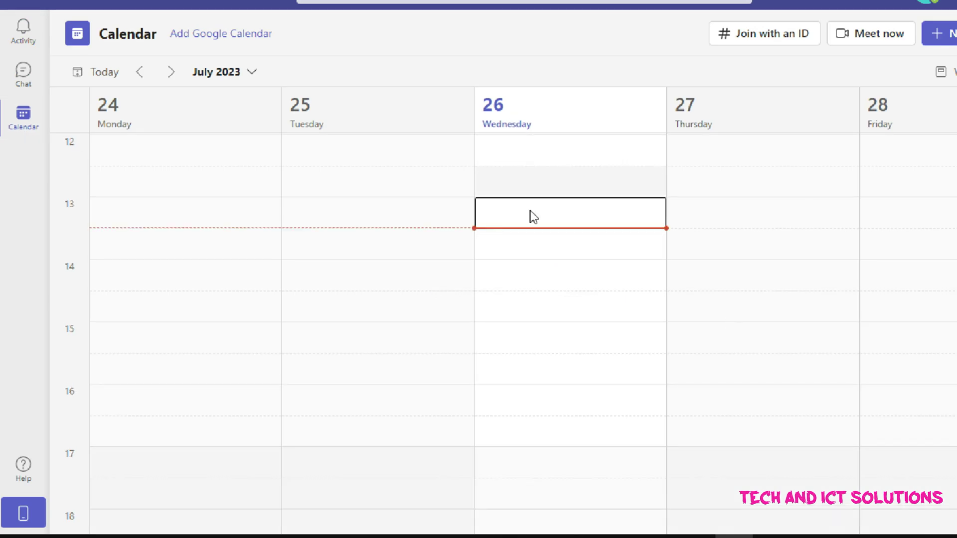
scroll(531, 217, up, 4)
scroll(536, 220, down, 2)
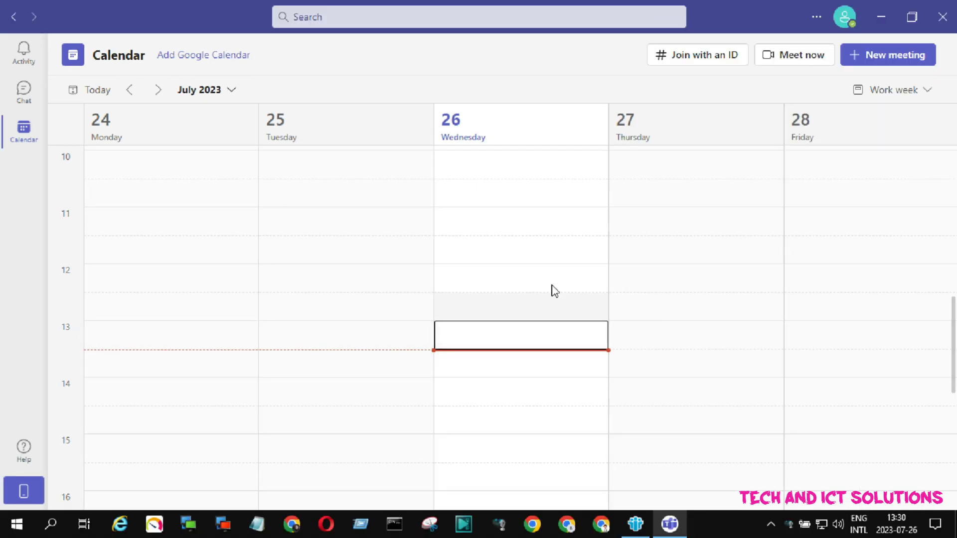
click(648, 337)
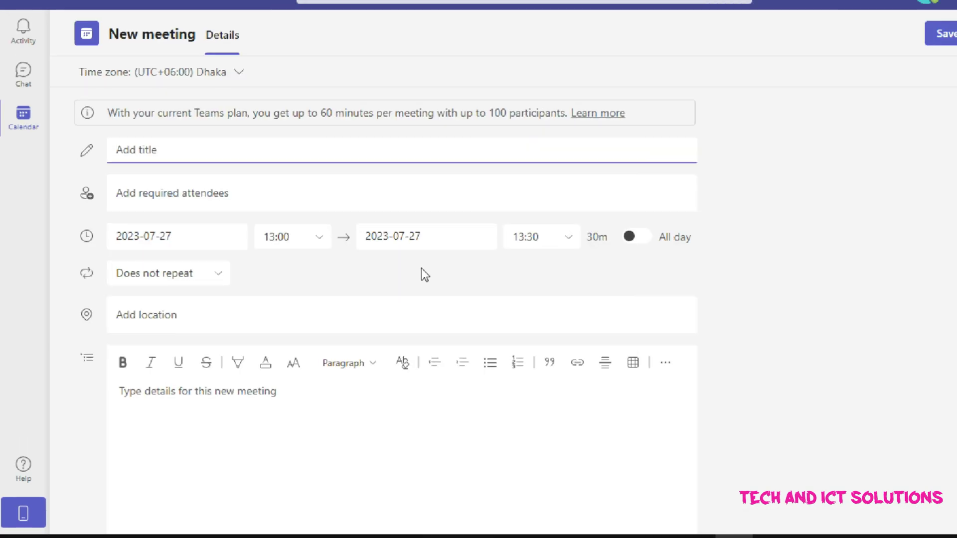
Step: Keep July 27 as the meeting date and set the start time to 14:00
click(433, 235)
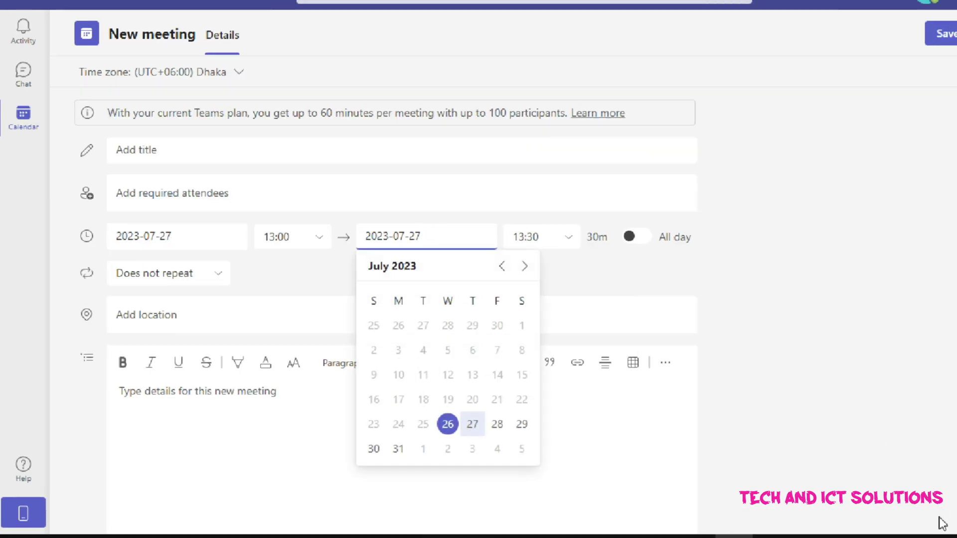
click(473, 425)
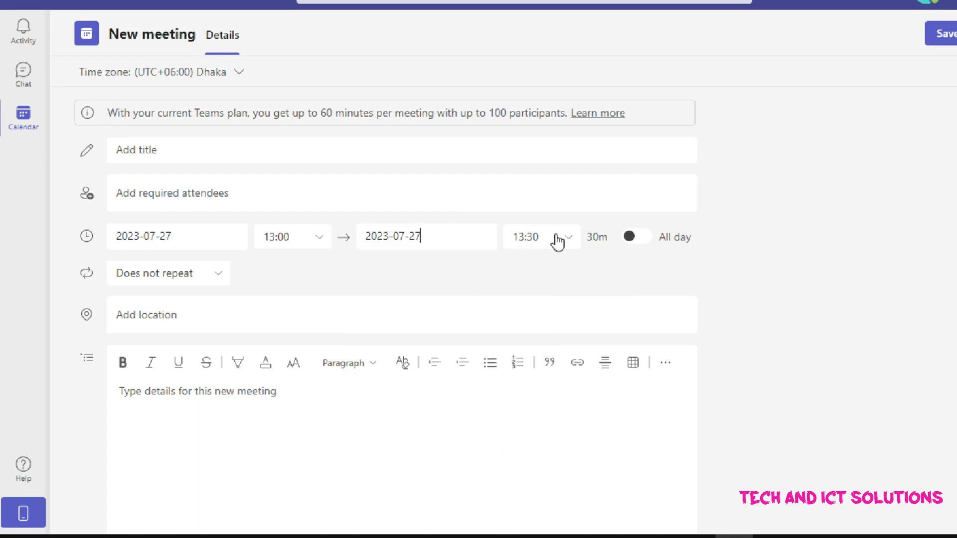
click(187, 238)
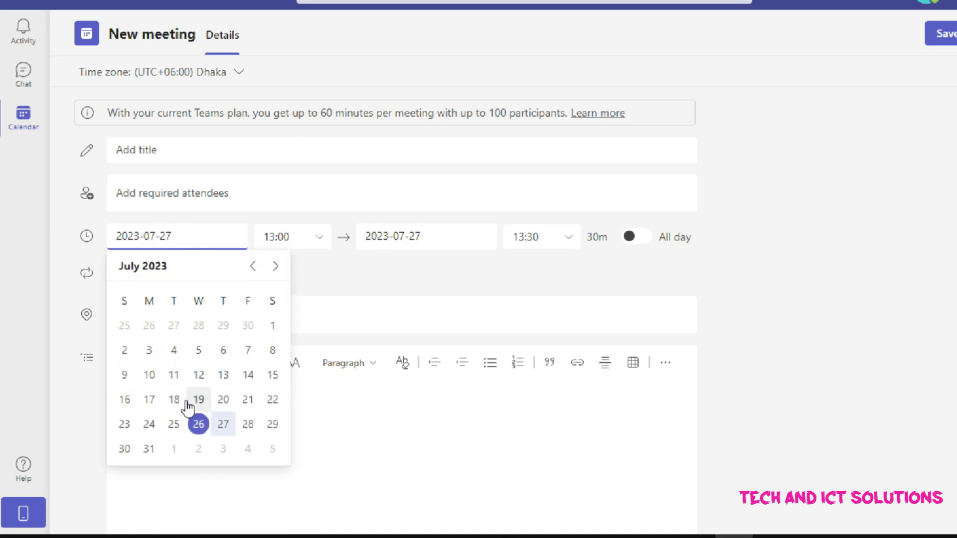
click(299, 235)
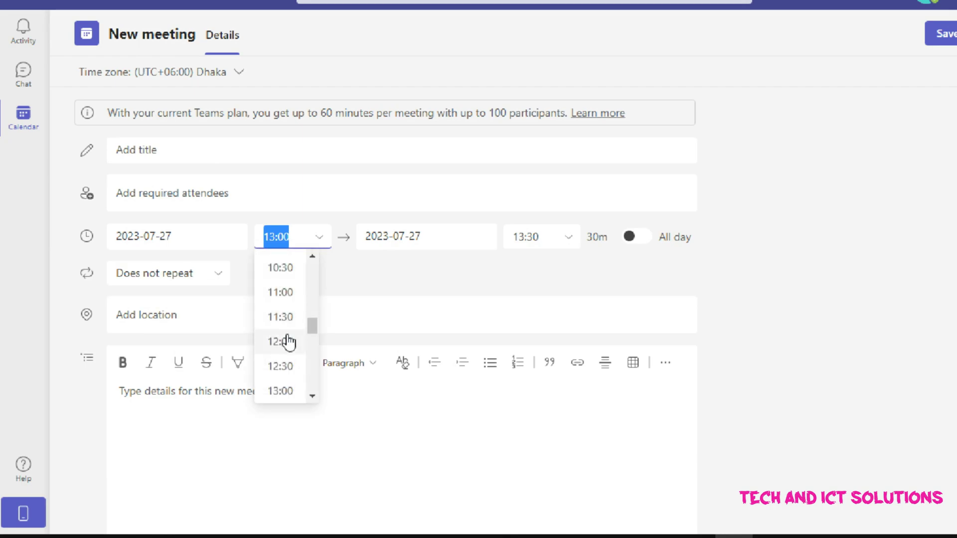
scroll(285, 365, down, 2)
scroll(284, 366, up, 1)
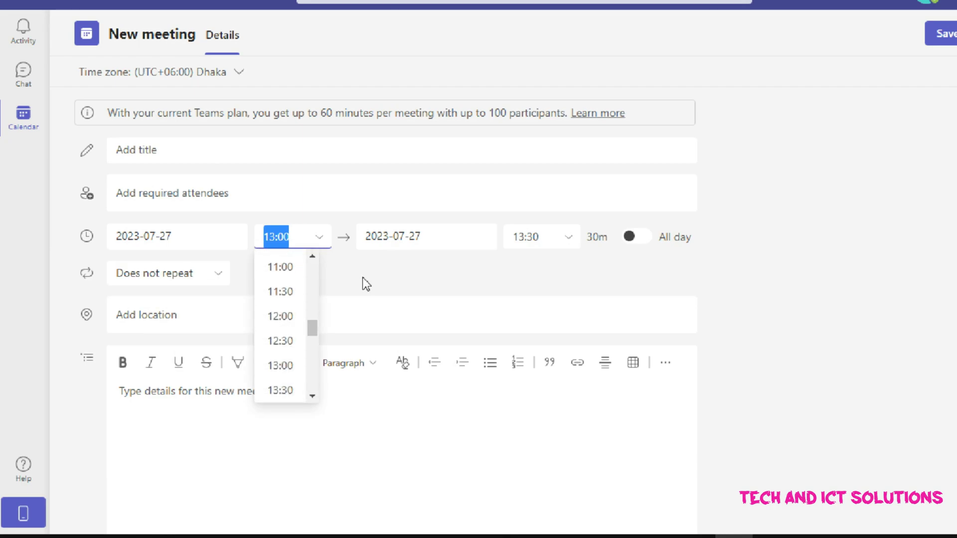
click(449, 234)
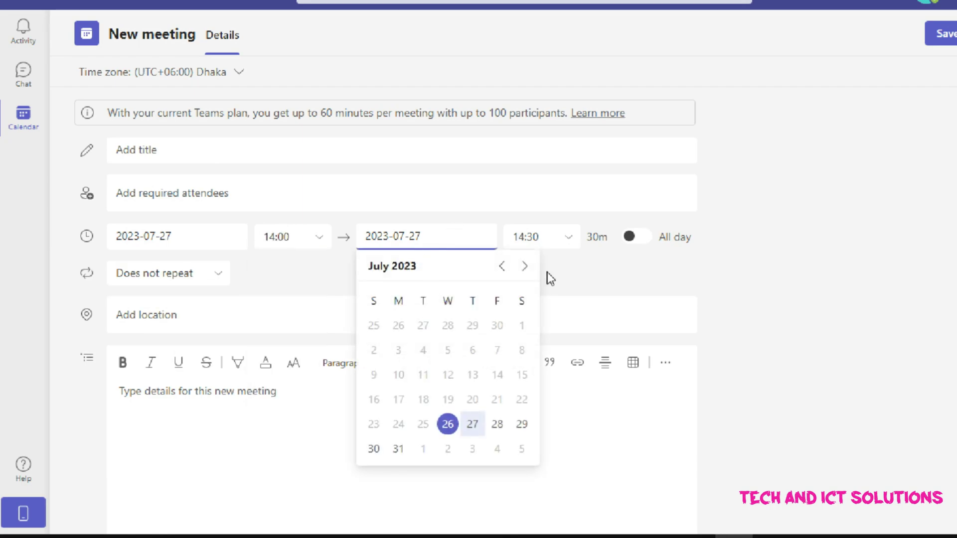
Step: Set the end time to 15:00 for one hour, toggling All day on and back off
click(544, 238)
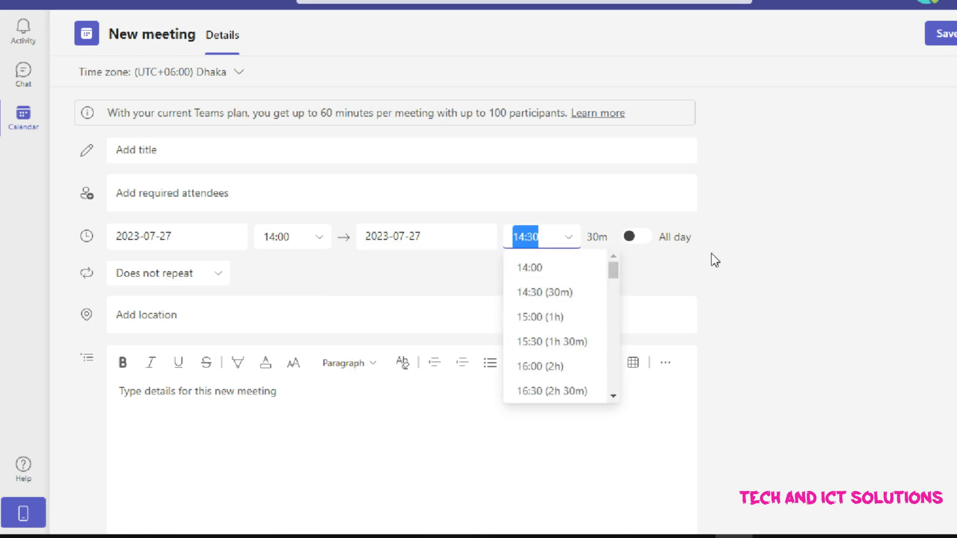
click(728, 261)
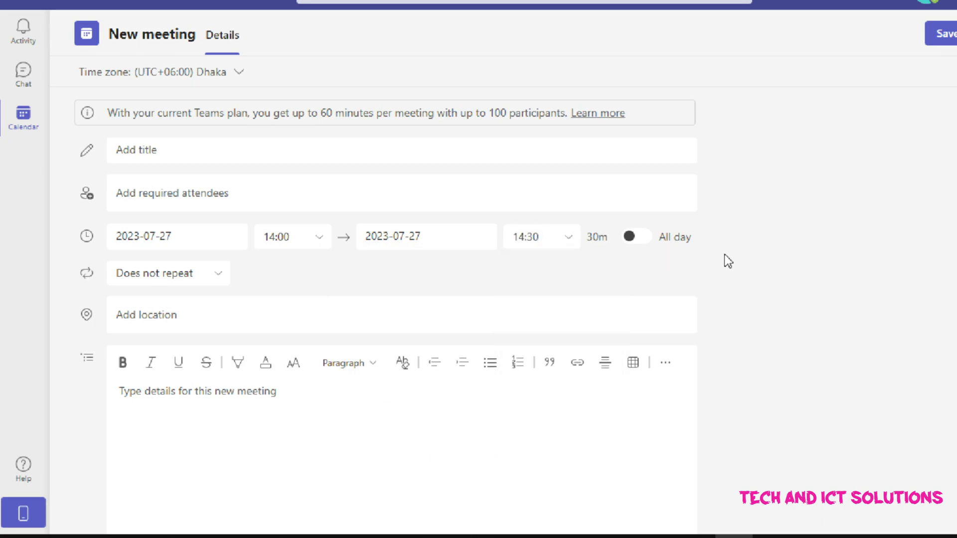
click(568, 239)
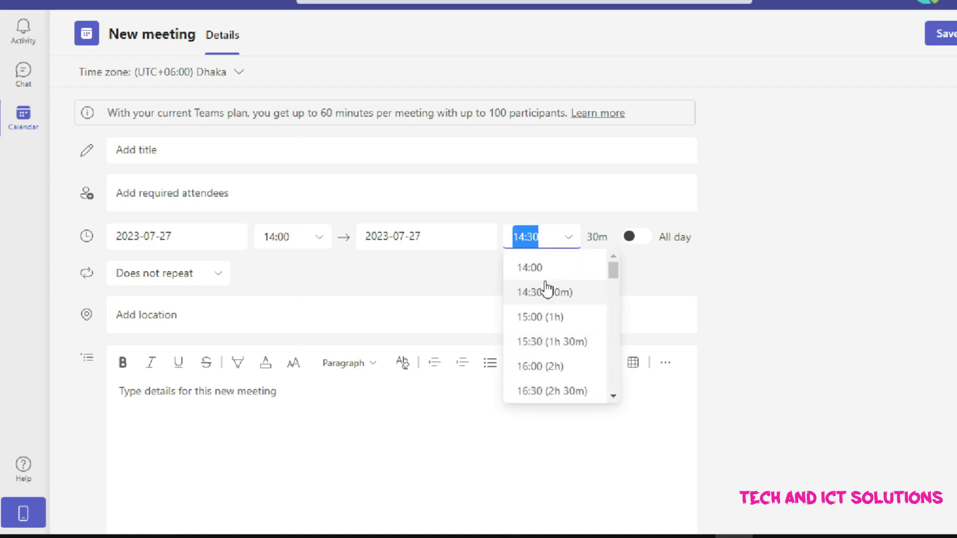
click(541, 316)
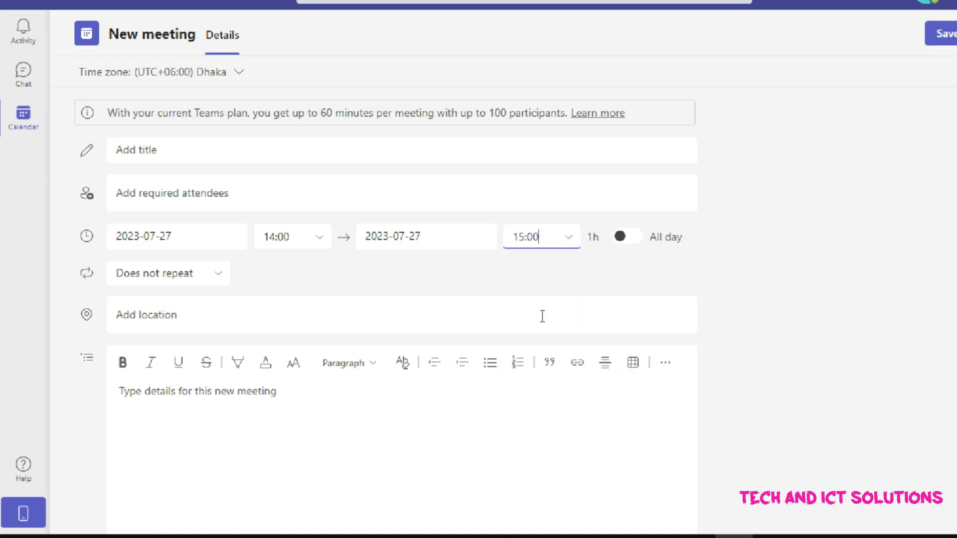
click(627, 237)
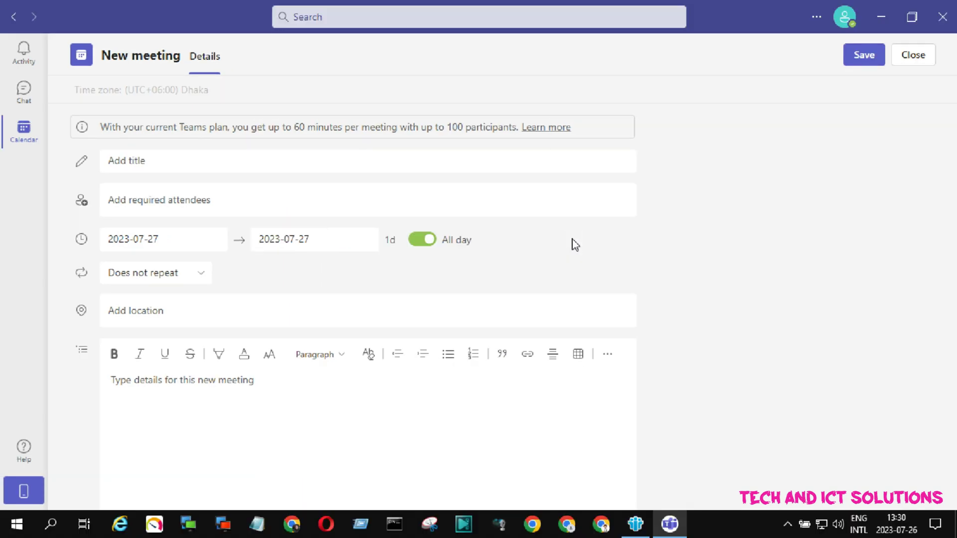
click(427, 242)
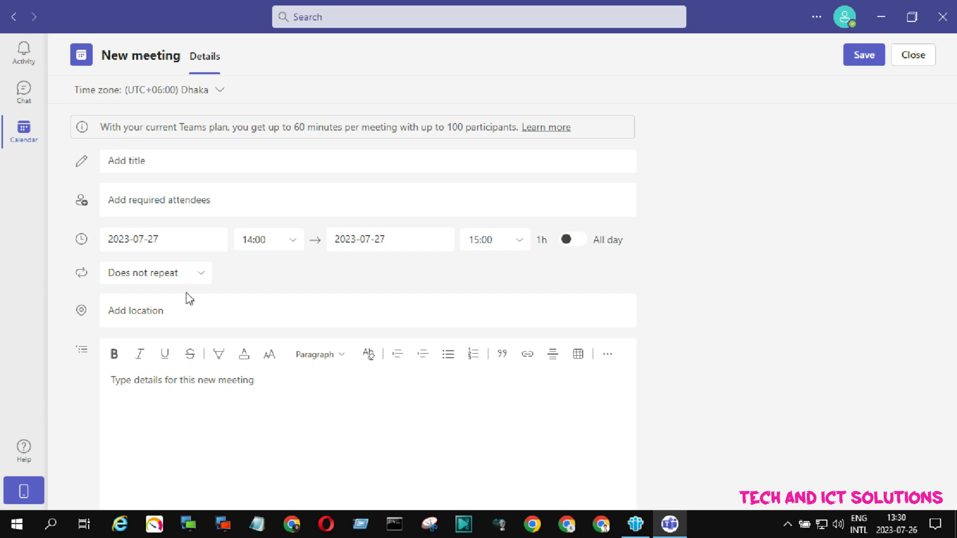
Step: Add USA, BANGLADESH and KOREA as the meeting's locations
click(175, 306)
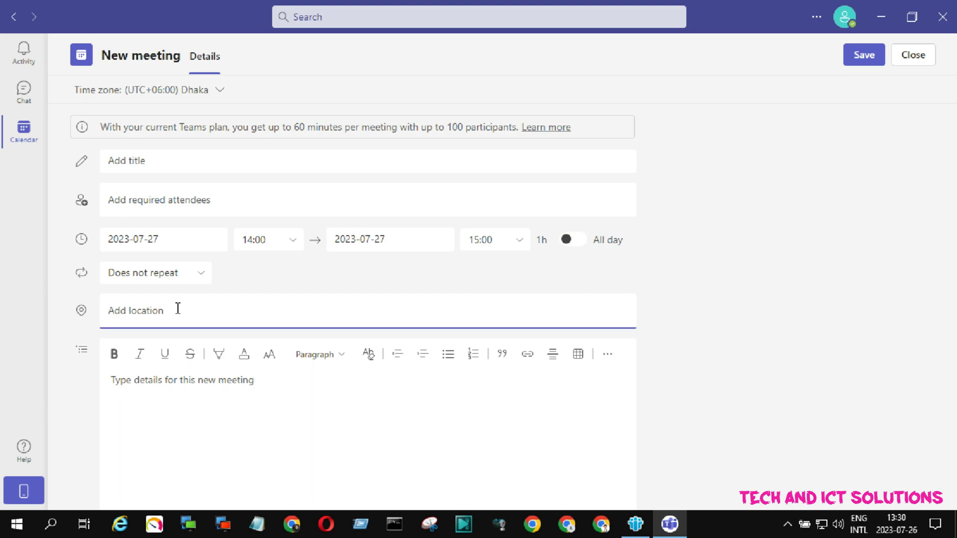
text(USA)
key(Return)
text(BANGLADESH)
key(Return)
text(KOREA)
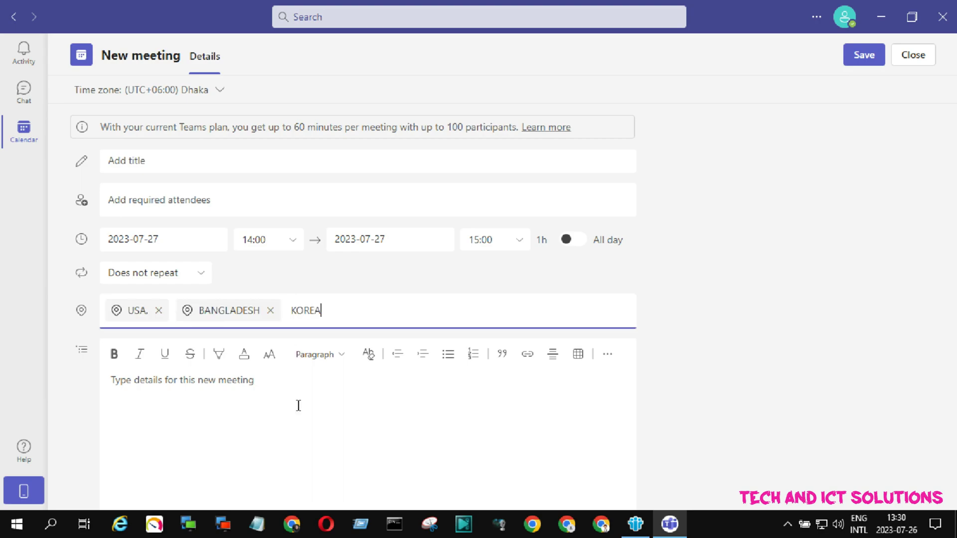
key(Return)
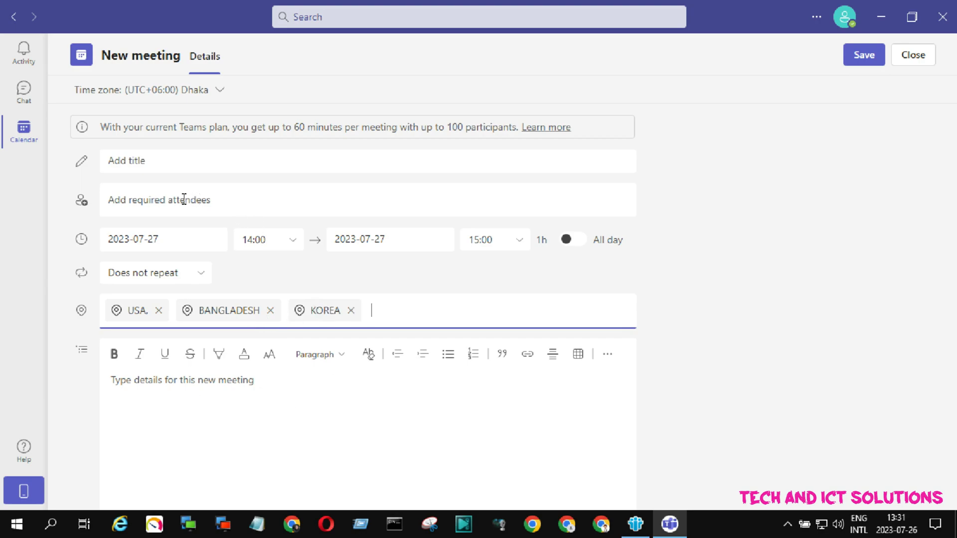
click(151, 159)
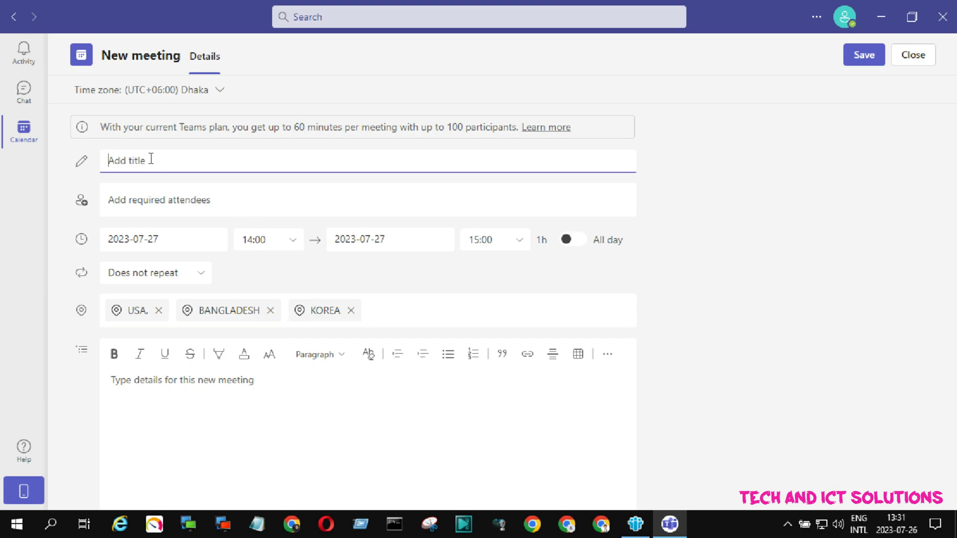
Step: Write 'Meetings about Study Plan...>>>>' in the details and paste it over the title 'About Study Plan'
text(About Study Plan)
click(203, 384)
text(Meetings about Study)
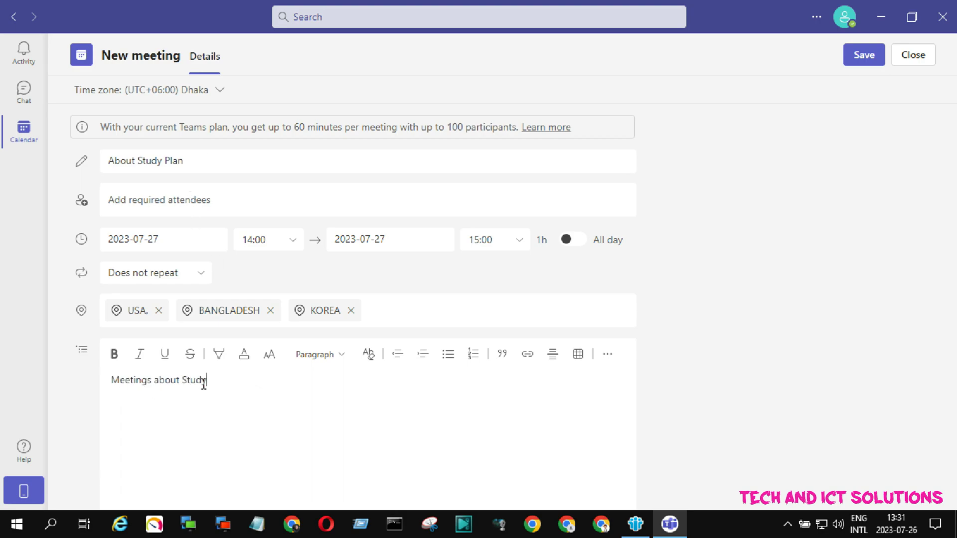
text( Plan...>>>>)
drag(193, 161, 100, 169)
text(Meetings about Study Plan...>>>>)
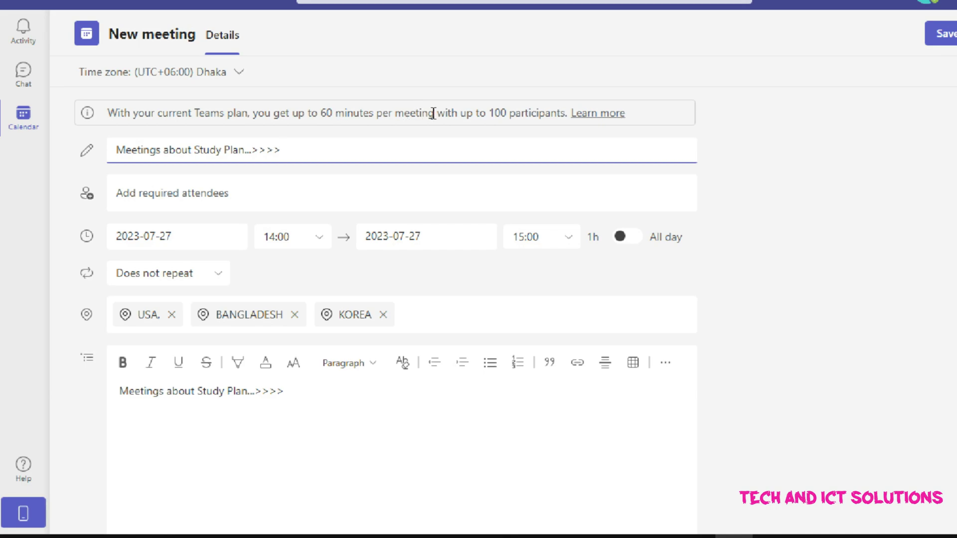
Step: Highlight the 100-participant and 60-minute limits in the banner, then save the meeting
drag(494, 114, 509, 110)
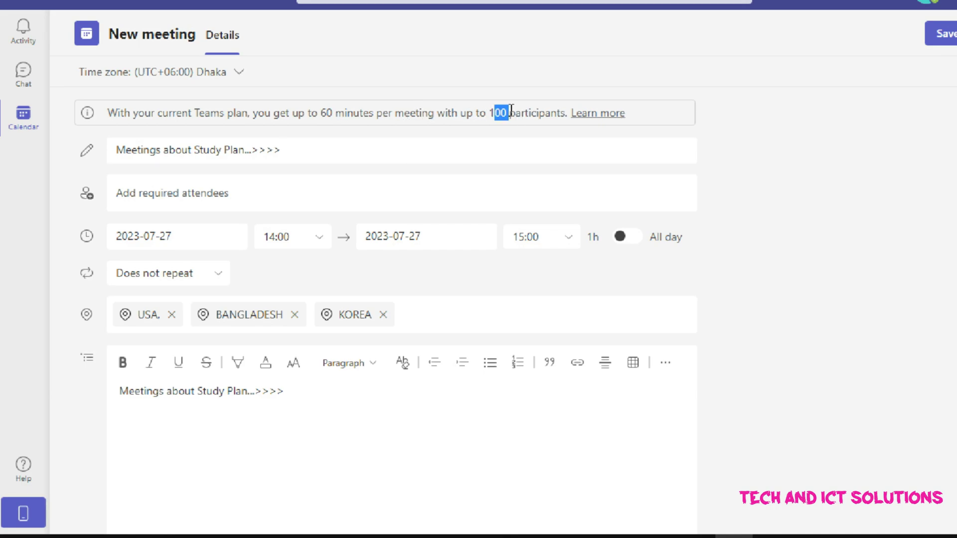
mouse_move(292, 127)
mouse_down()
mouse_move(315, 128)
mouse_move(306, 127)
mouse_up()
scroll(327, 289, down, 1)
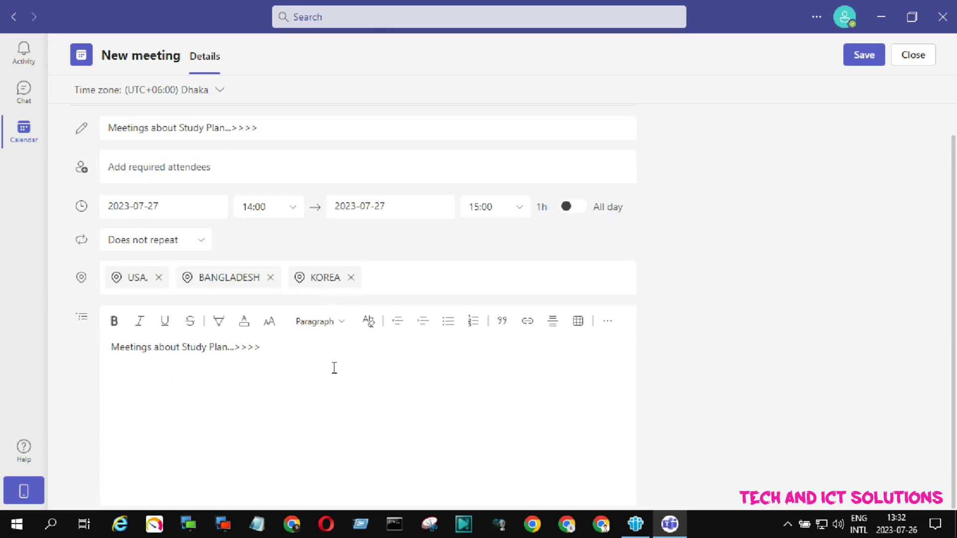
scroll(334, 368, up, 1)
scroll(334, 368, down, 1)
scroll(334, 367, up, 1)
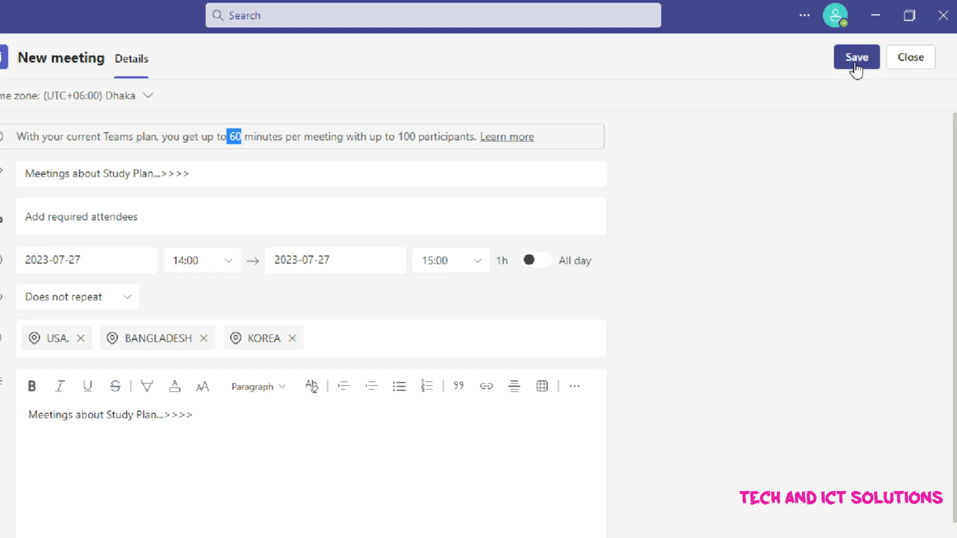
click(808, 171)
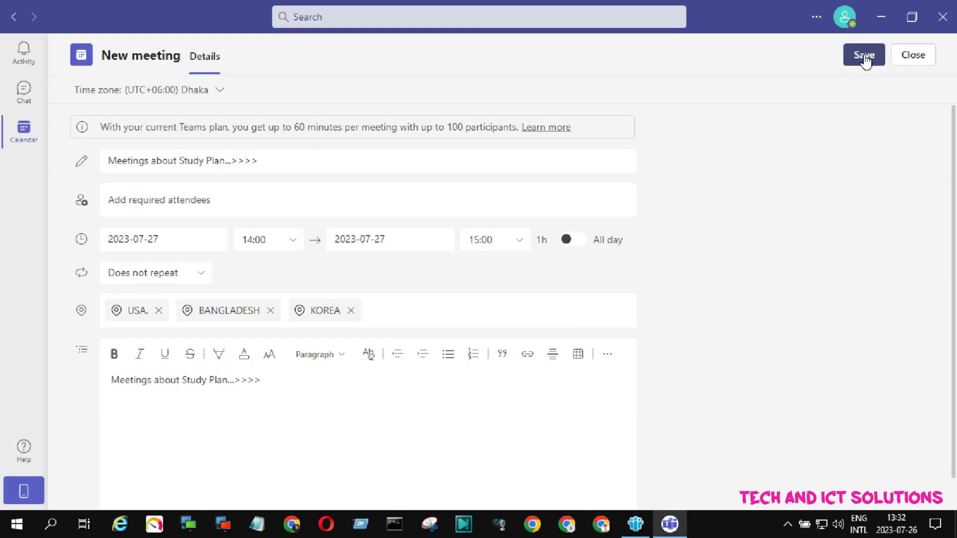
click(864, 56)
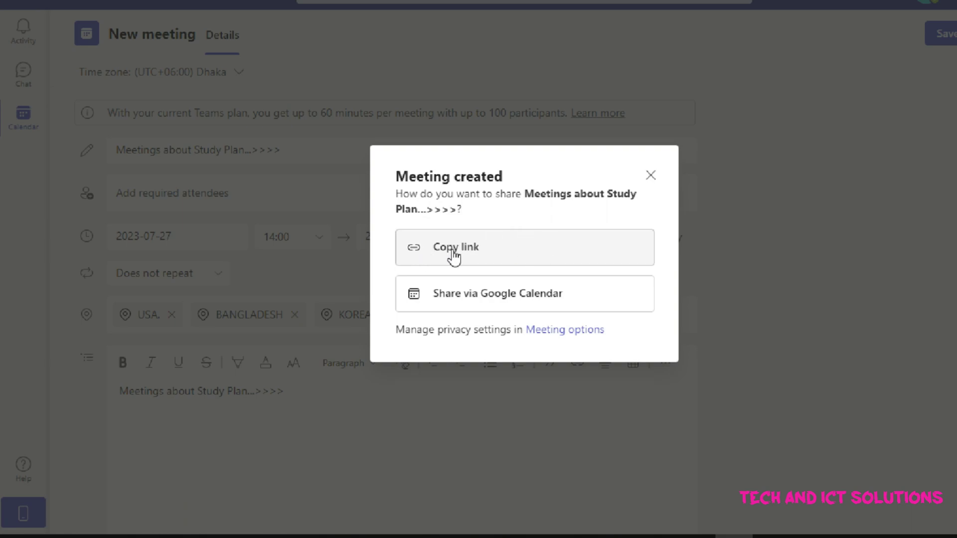
Step: Copy the new Study Plan meeting's join link
click(419, 252)
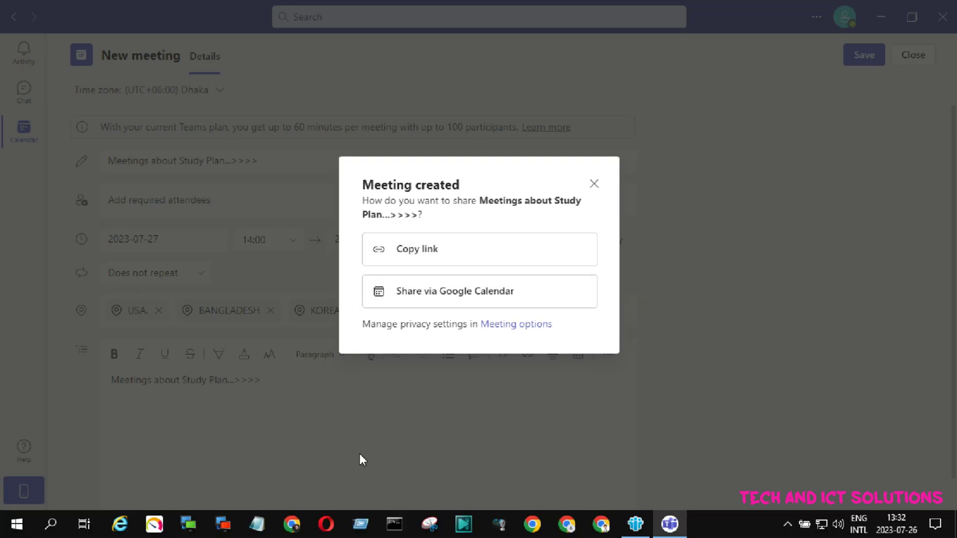
Step: Paste the join link into a new Notepad note, then return to the Teams calendar
click(264, 528)
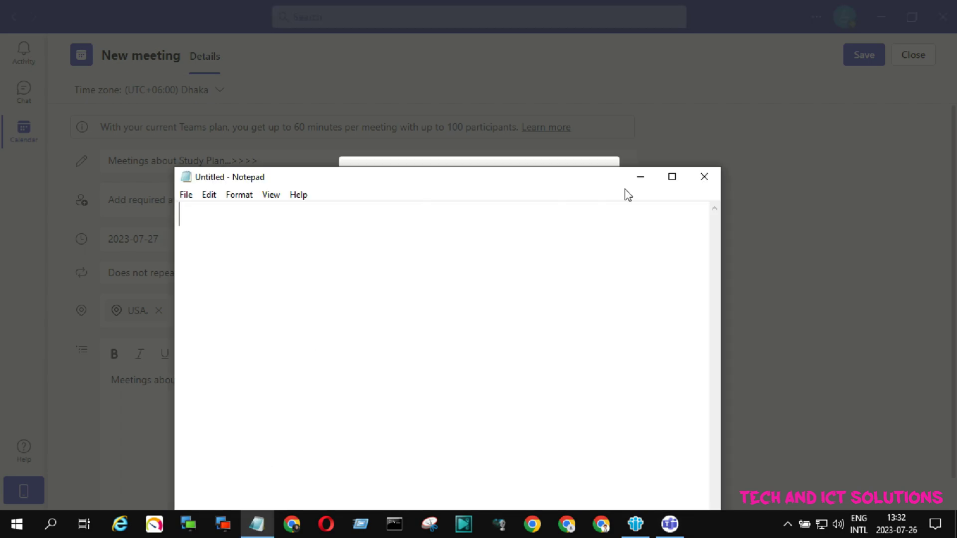
right_click(359, 252)
click(401, 312)
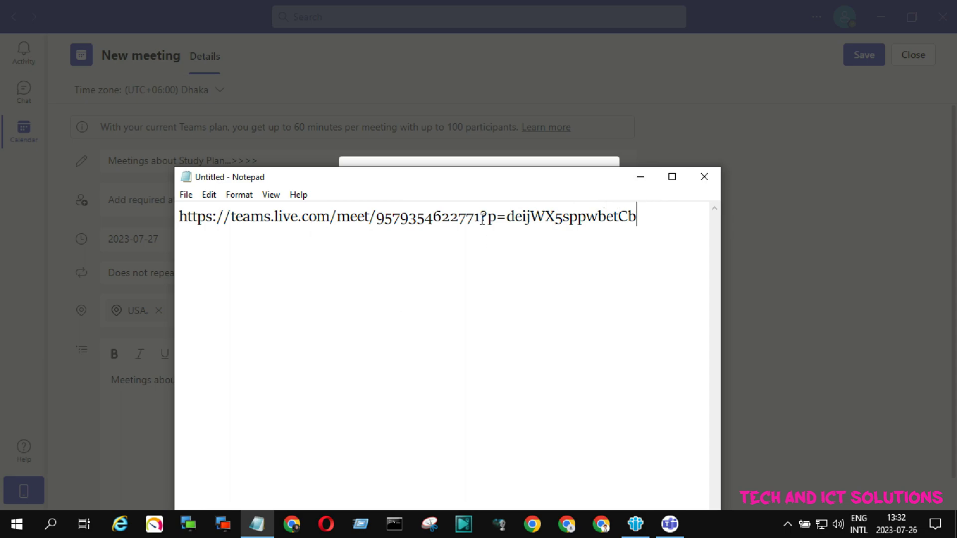
drag(642, 218, 174, 225)
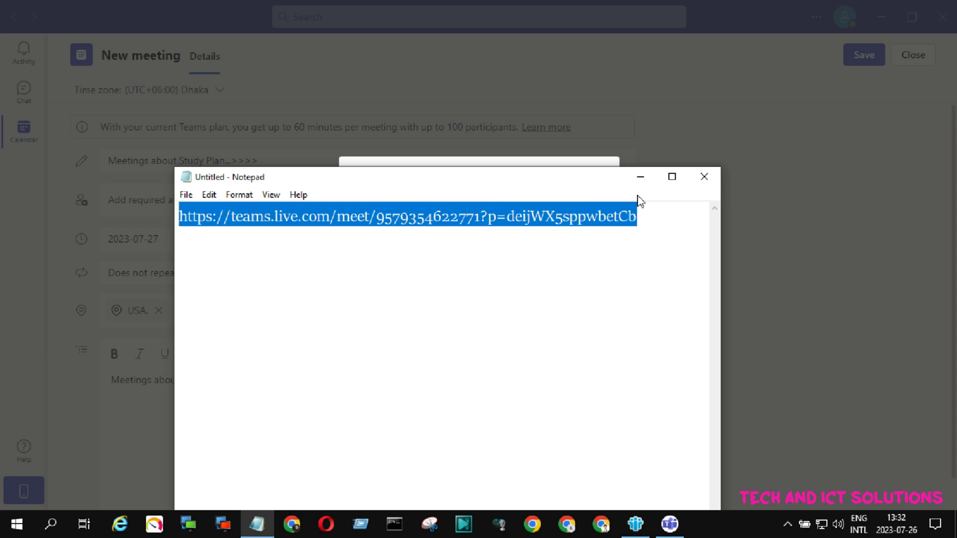
click(640, 178)
click(592, 188)
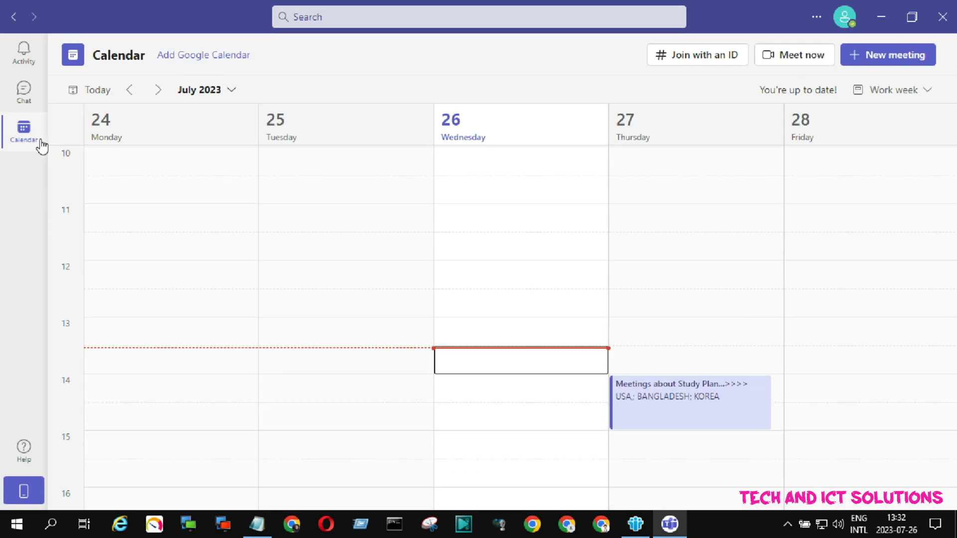
Step: Open the summary card for the Study Plan meeting on Thursday 27, 14:00–15:00
click(24, 55)
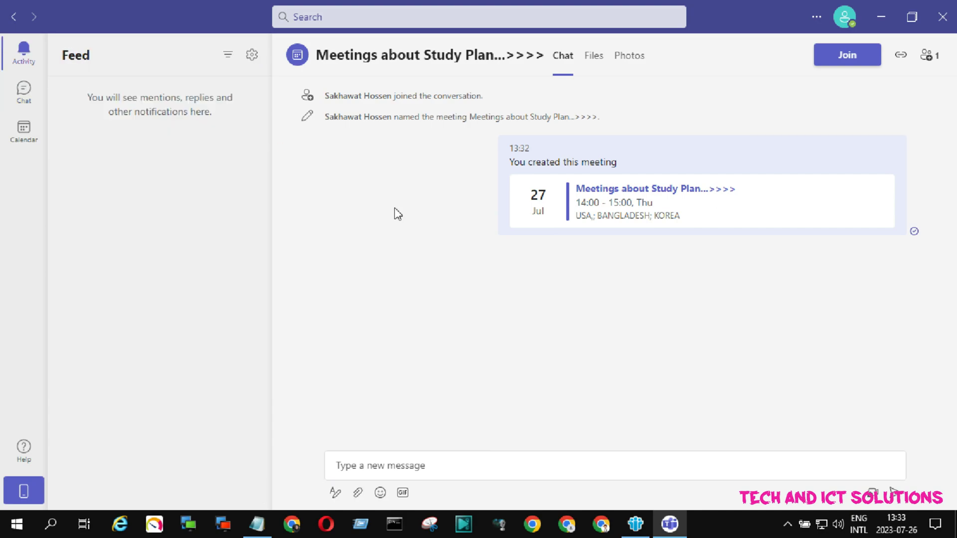
click(24, 130)
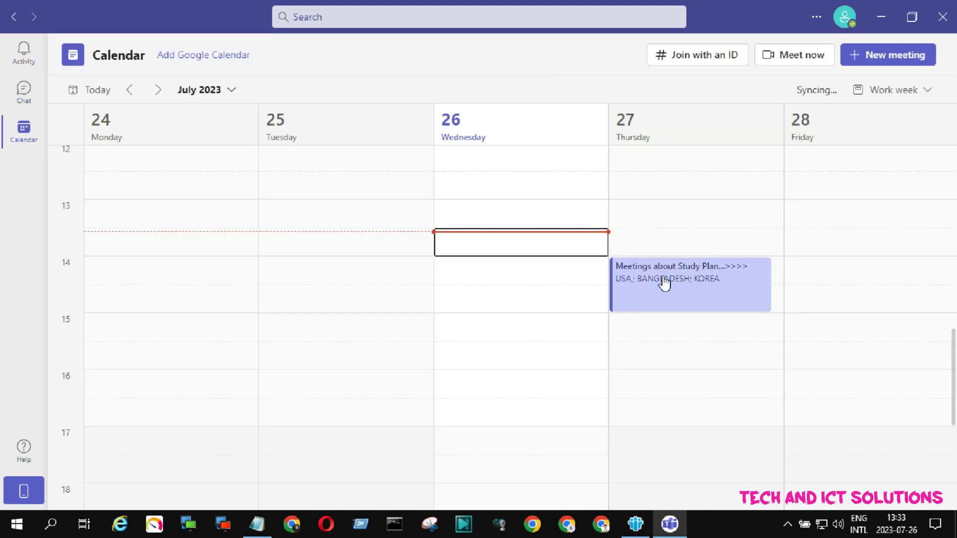
click(662, 281)
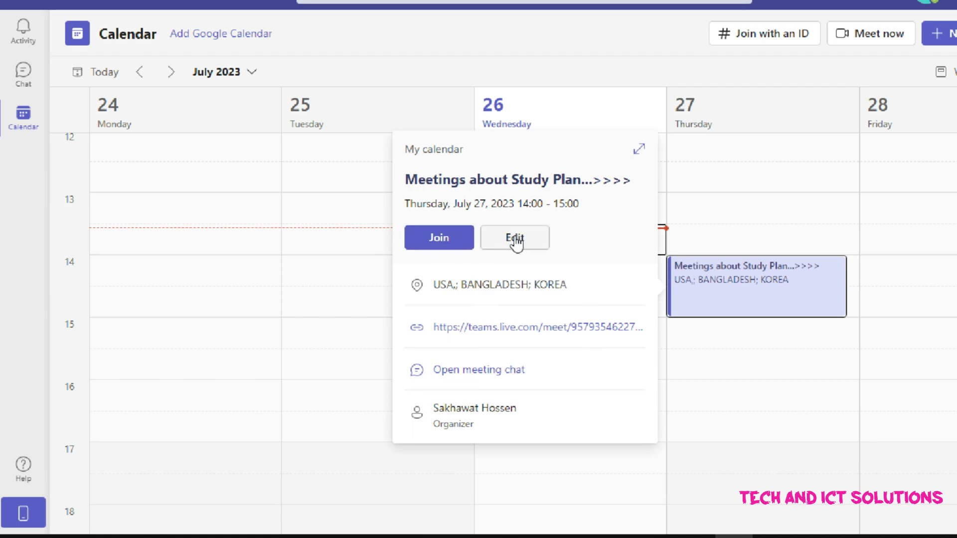
Step: Open the meeting's full details and select its passcode and Meeting ID
click(515, 238)
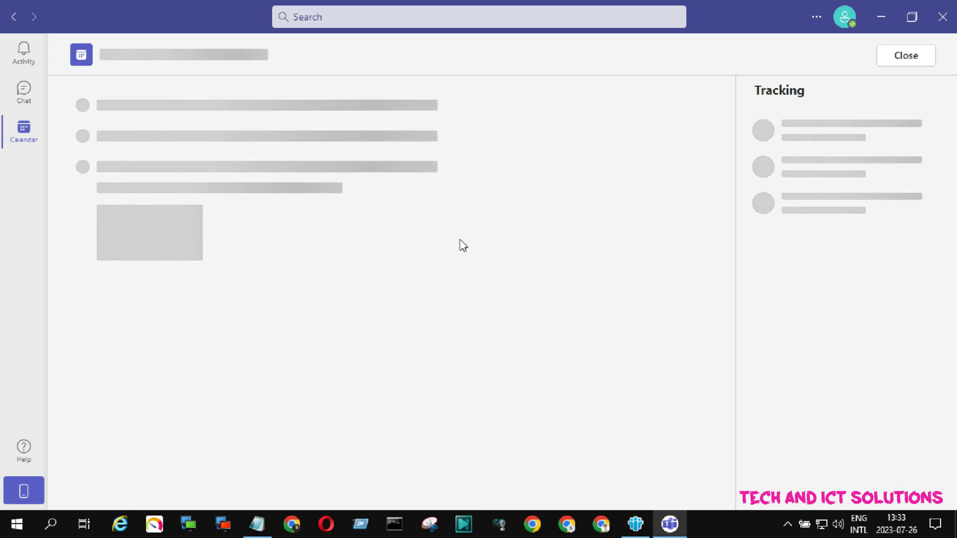
scroll(337, 328, down, 3)
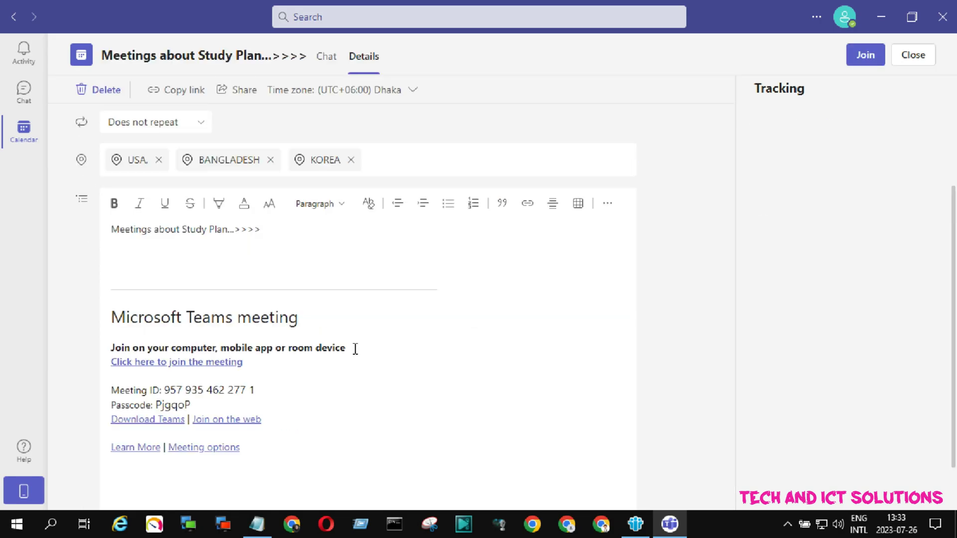
scroll(276, 344, up, 2)
scroll(276, 341, down, 2)
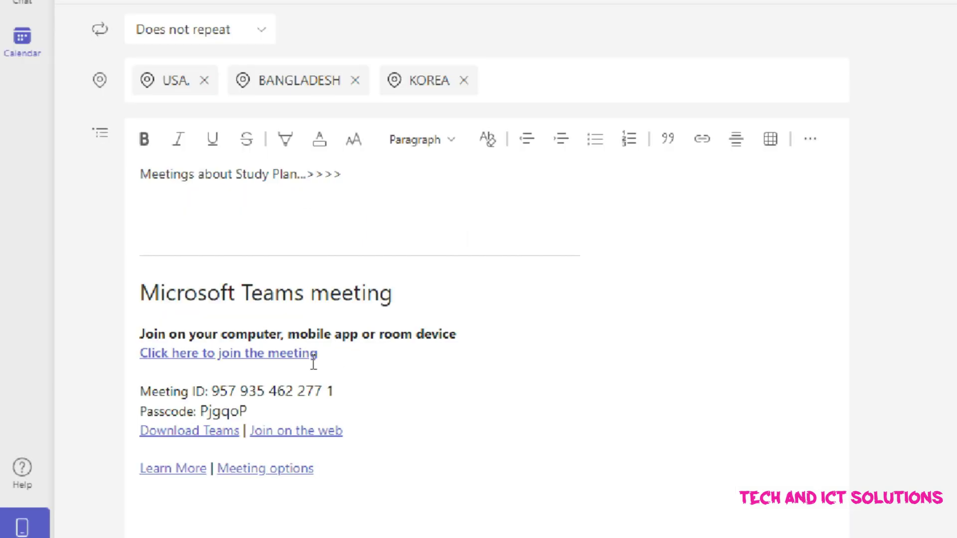
scroll(227, 369, down, 2)
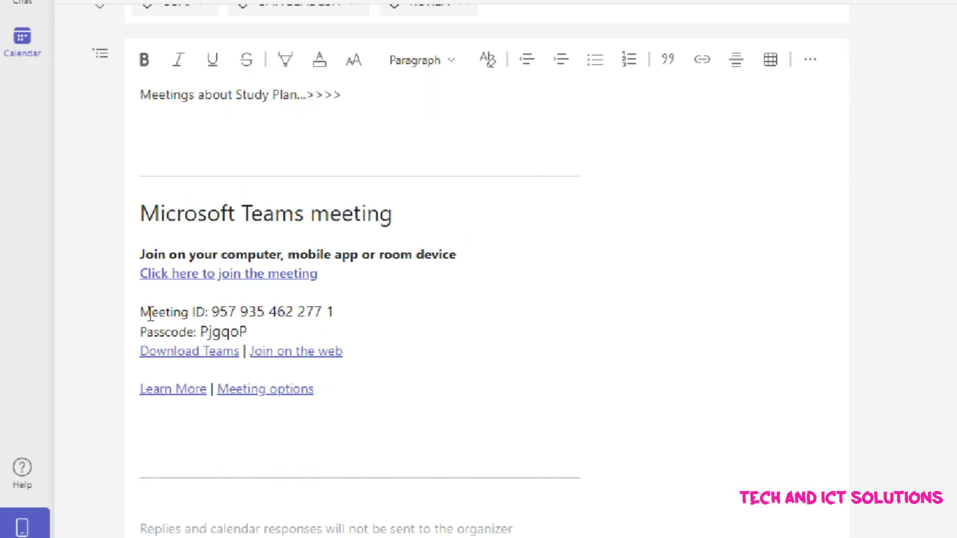
drag(251, 336, 199, 332)
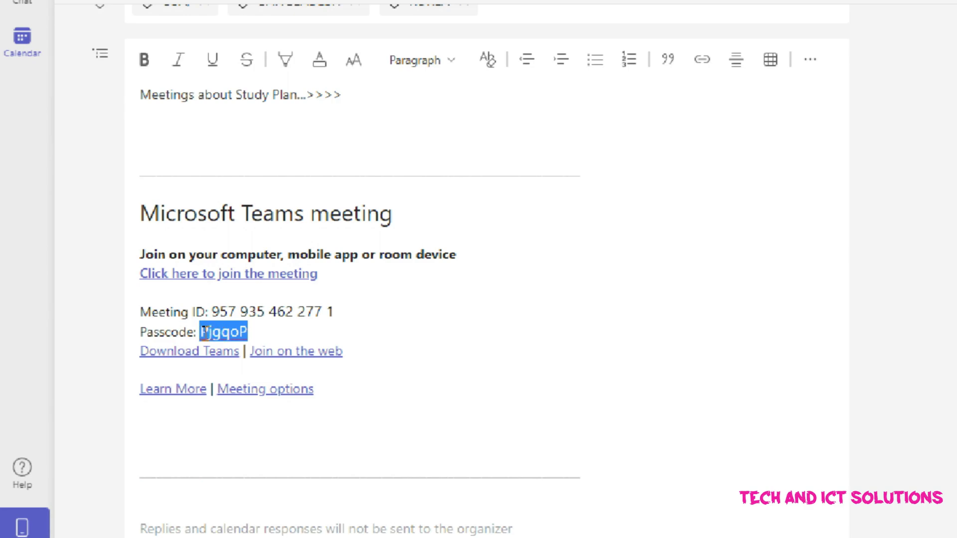
drag(334, 312, 294, 309)
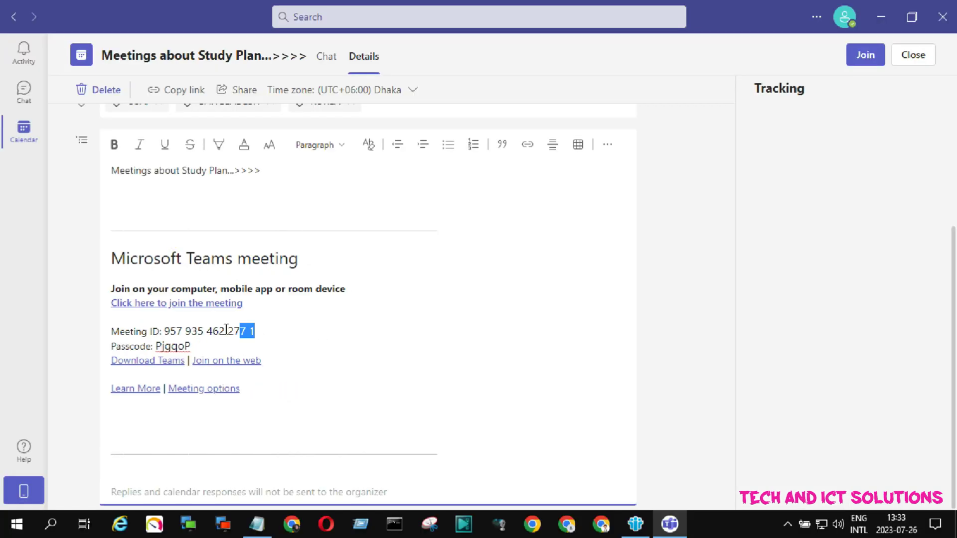
drag(226, 330, 165, 331)
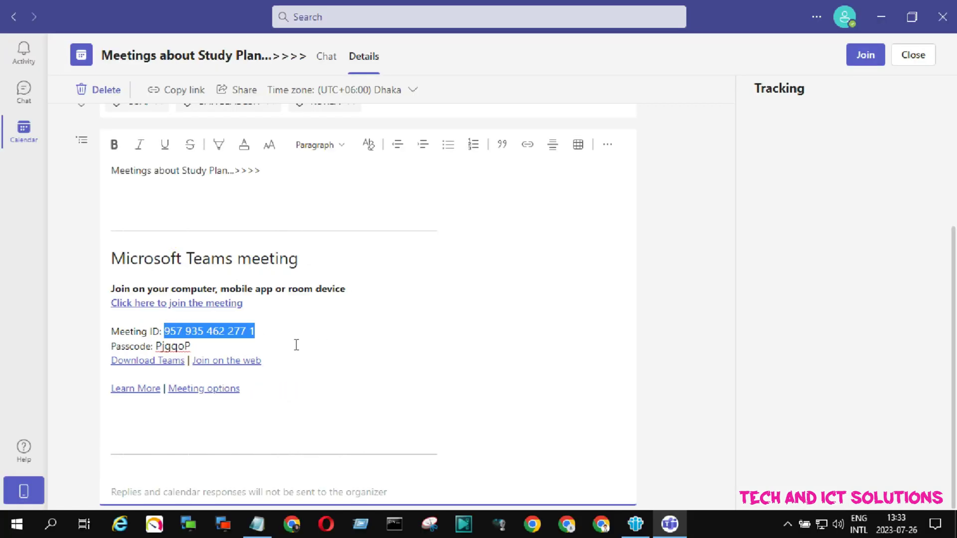
Step: Show the Activity feed beside the details, then close them back to the calendar
scroll(296, 345, up, 3)
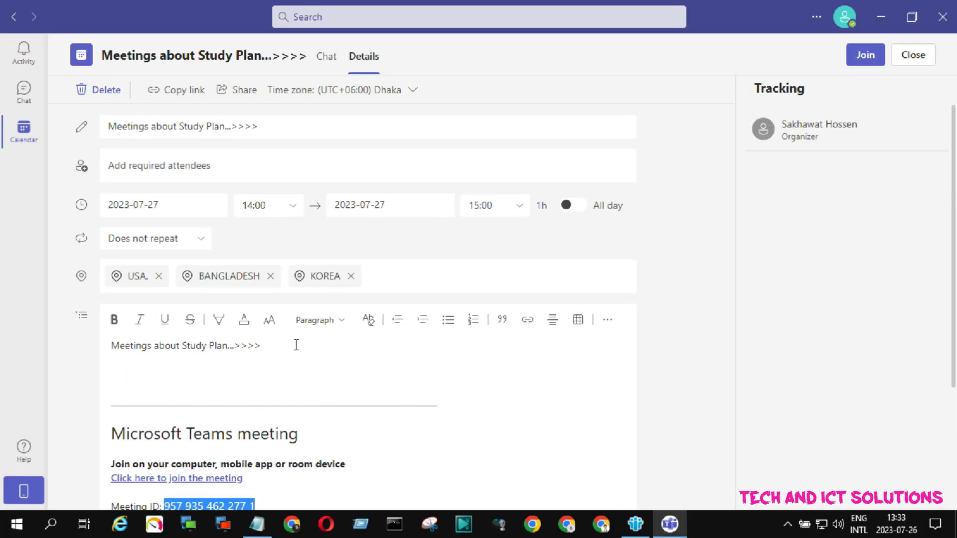
scroll(296, 345, down, 3)
key(ctrl+1)
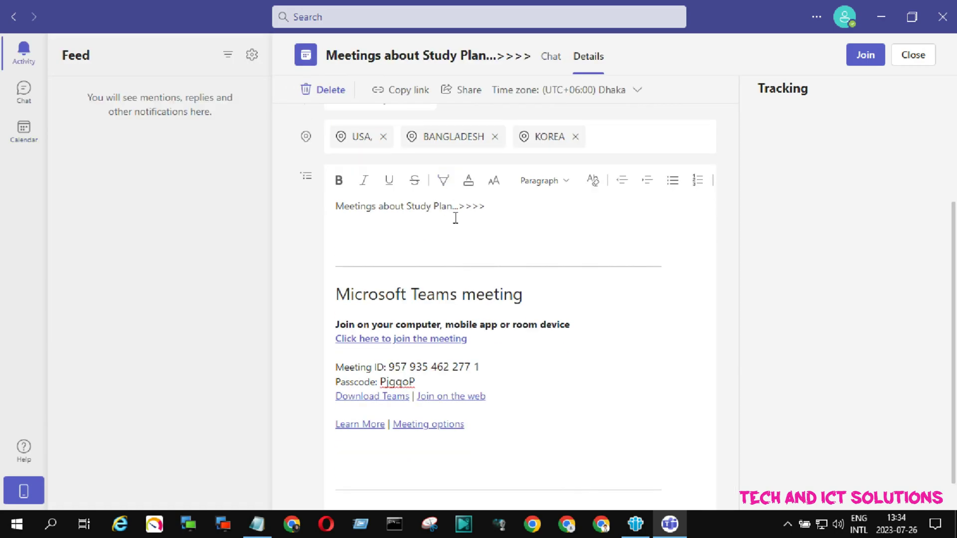
scroll(434, 235, up, 3)
click(906, 63)
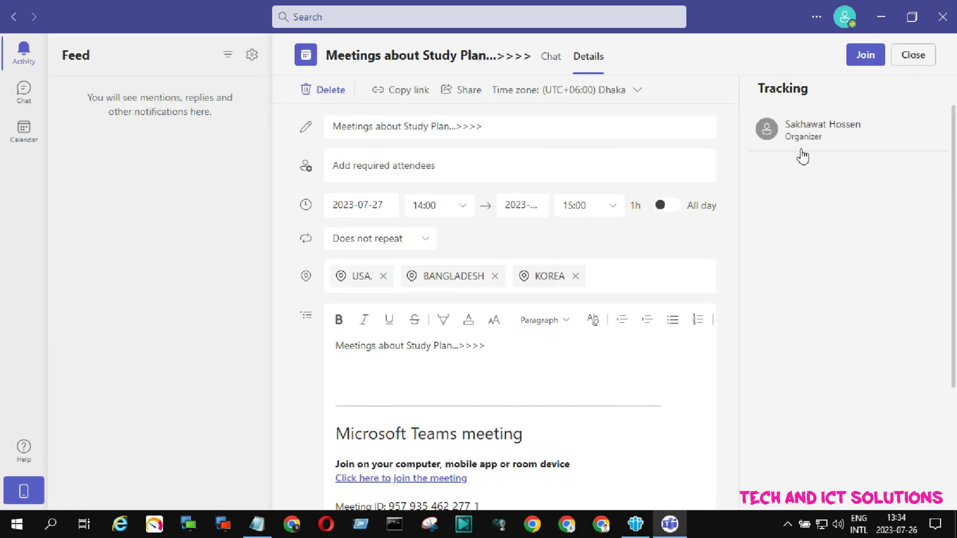
Step: Reopen the summary card of the Study Plan meeting on Thursday, July 27, 14:00–15:00
scroll(498, 358, up, 2)
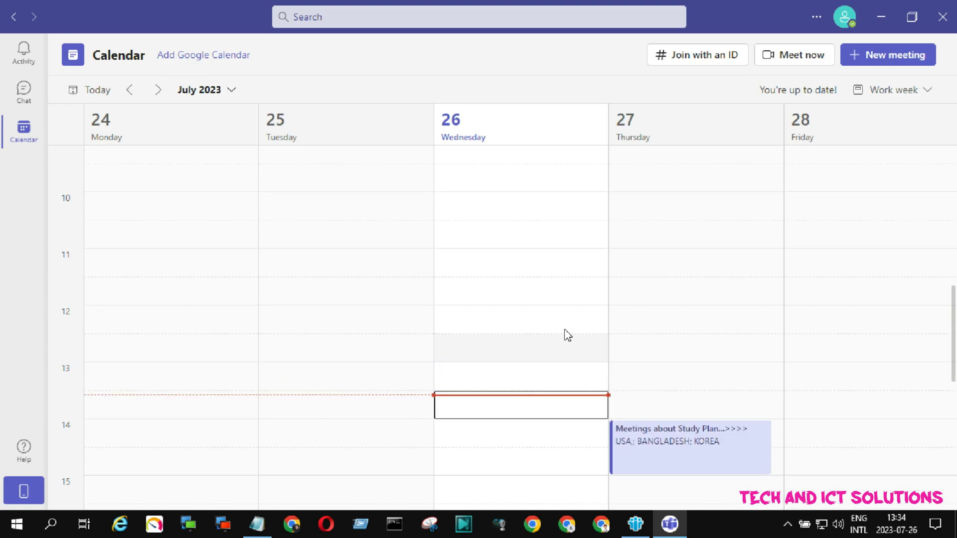
scroll(562, 324, down, 3)
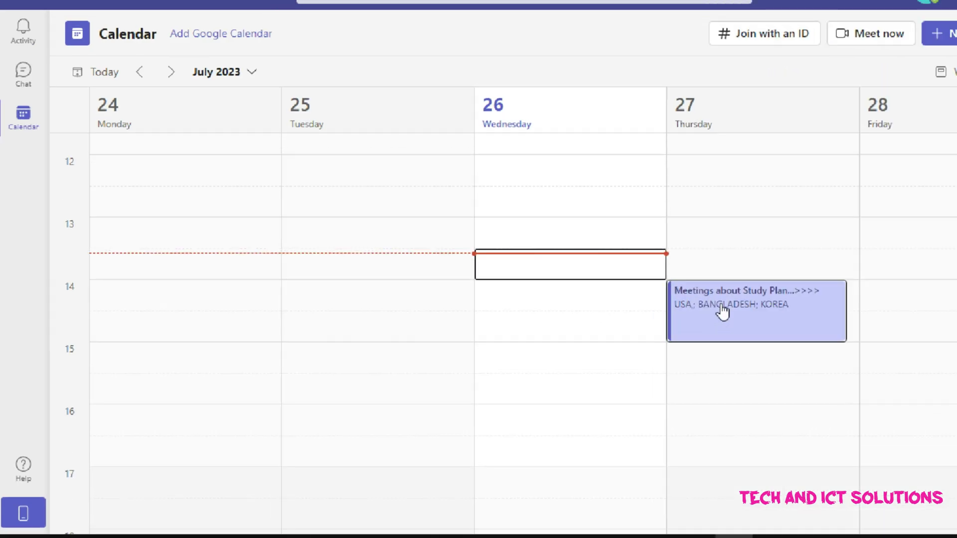
click(723, 312)
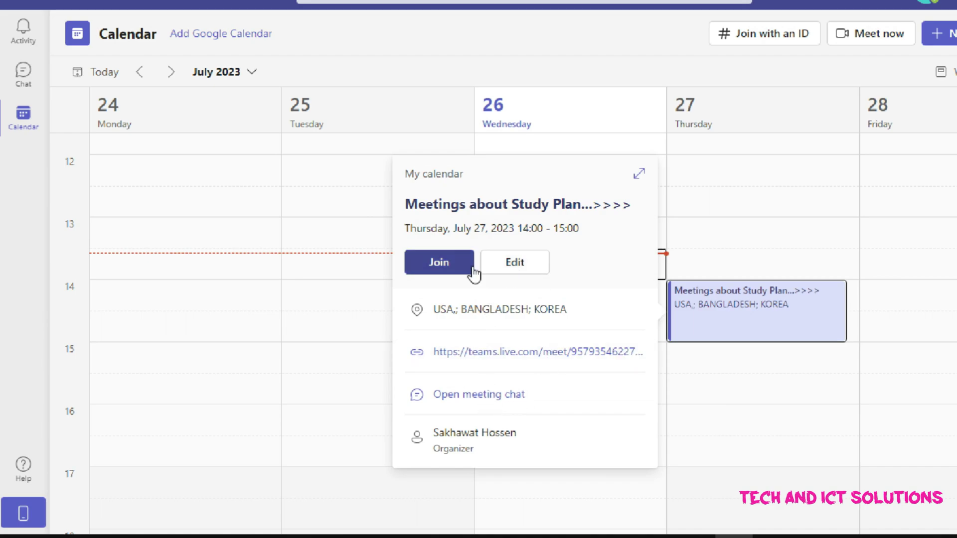
Step: Join the Study Plan meeting, testing the camera on and off in the preview first
click(441, 265)
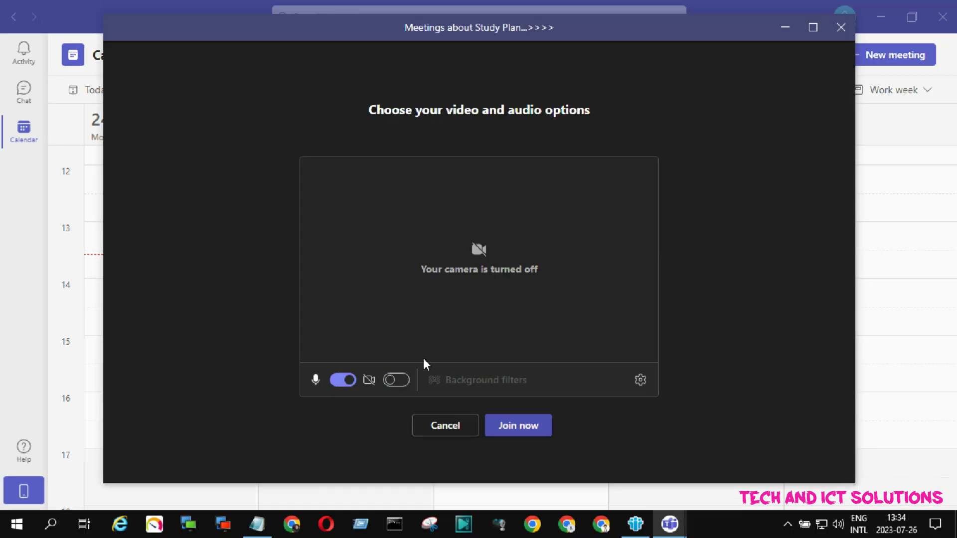
click(394, 380)
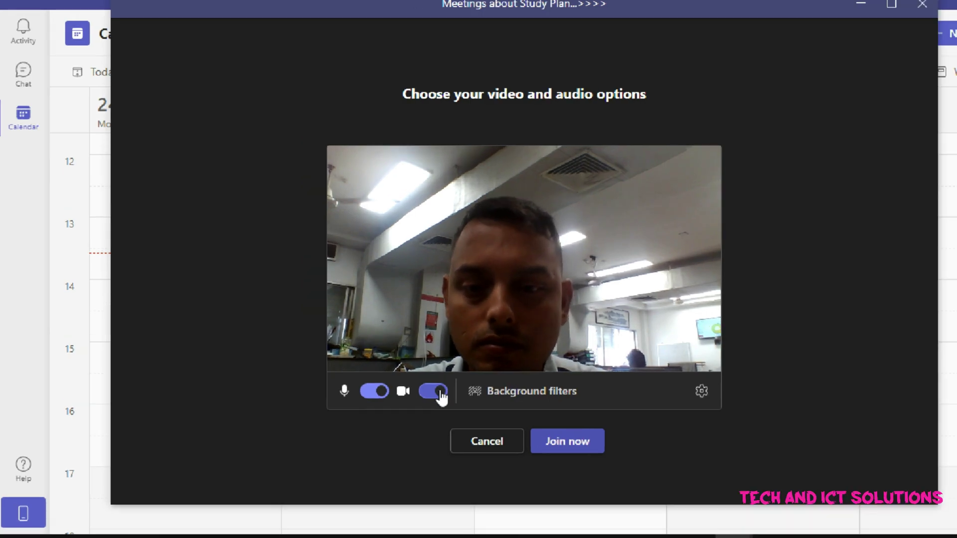
click(441, 397)
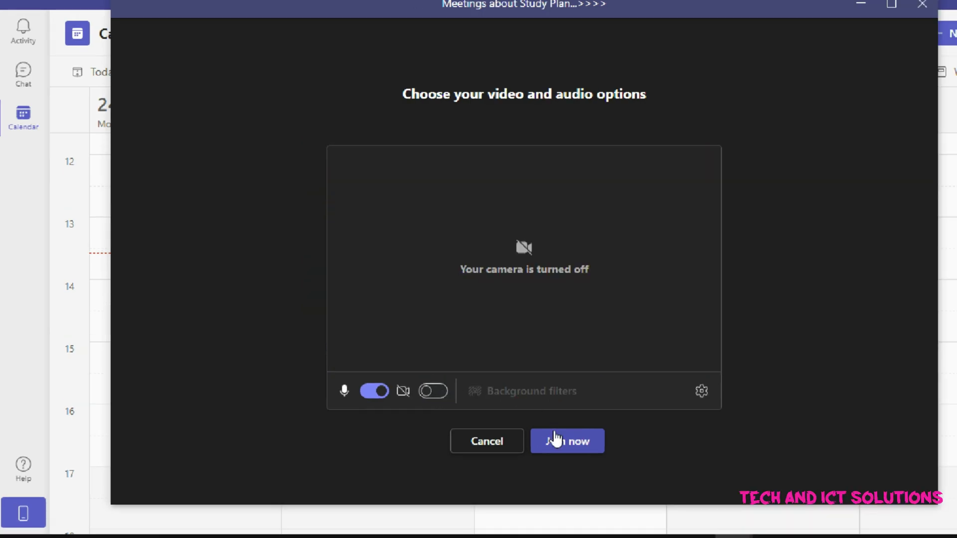
click(570, 443)
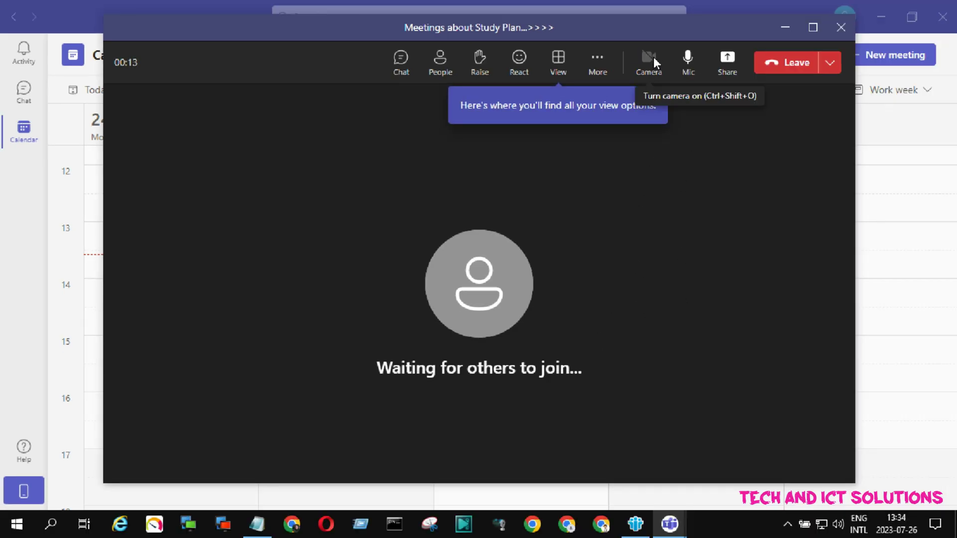
Step: Toggle the camera on and off in the call, then leave and rate it five stars
click(653, 57)
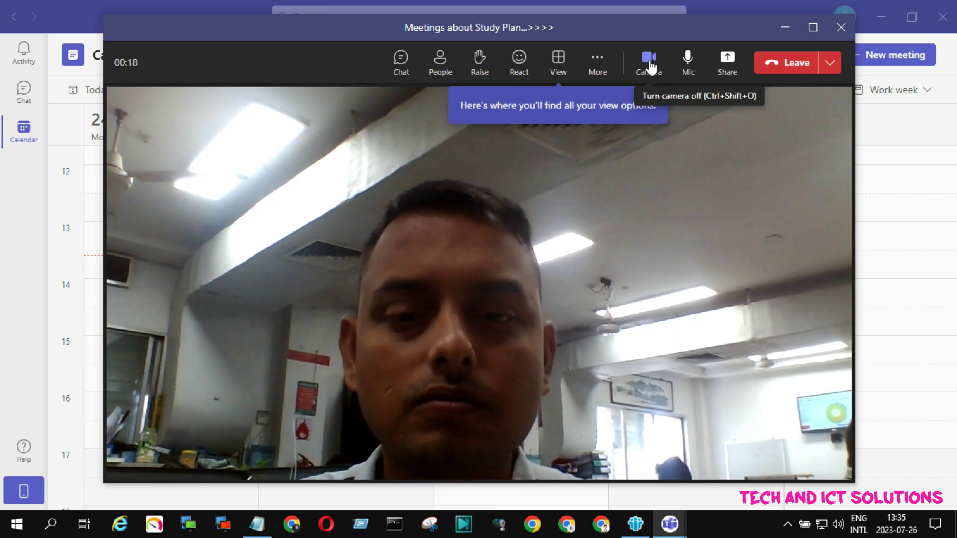
click(649, 61)
click(795, 63)
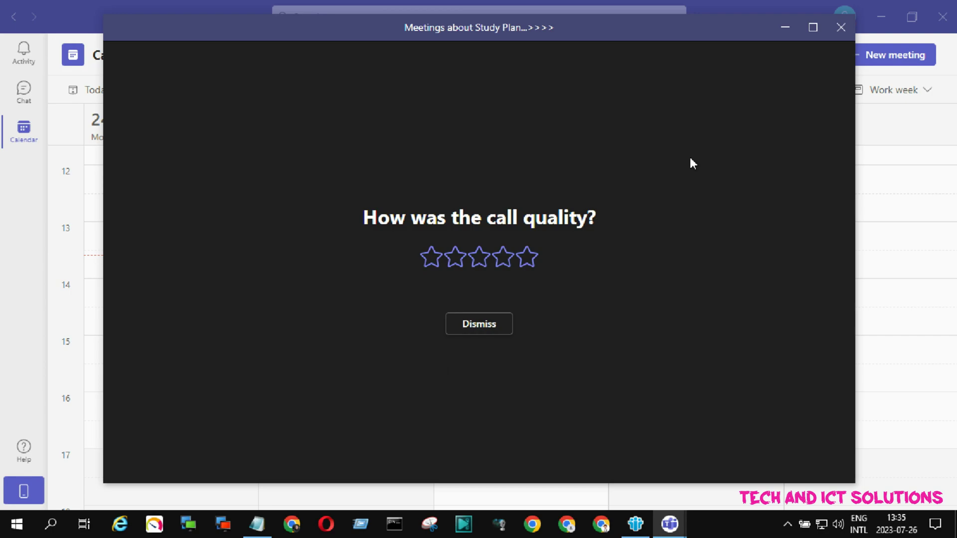
click(526, 257)
click(839, 29)
scroll(113, 171, up, 4)
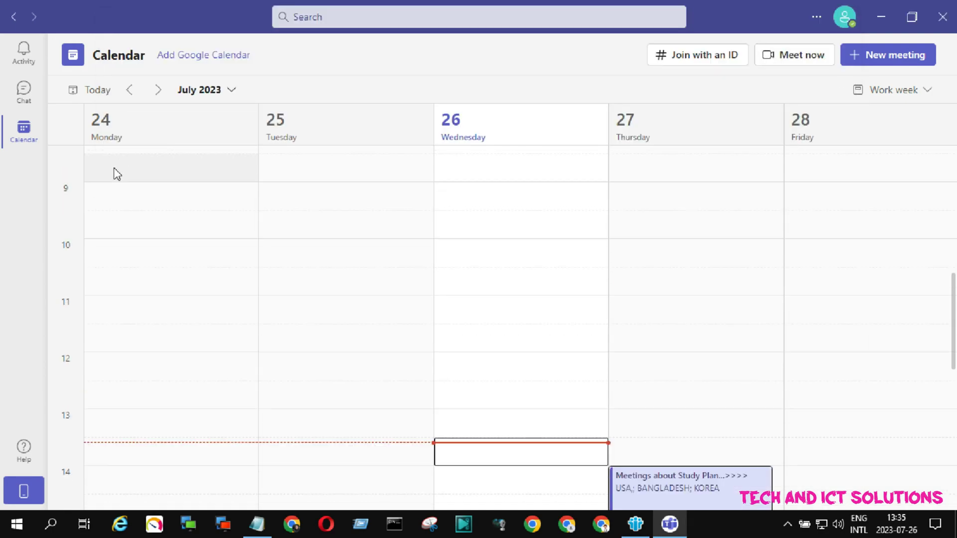
scroll(575, 310, down, 3)
scroll(688, 359, down, 2)
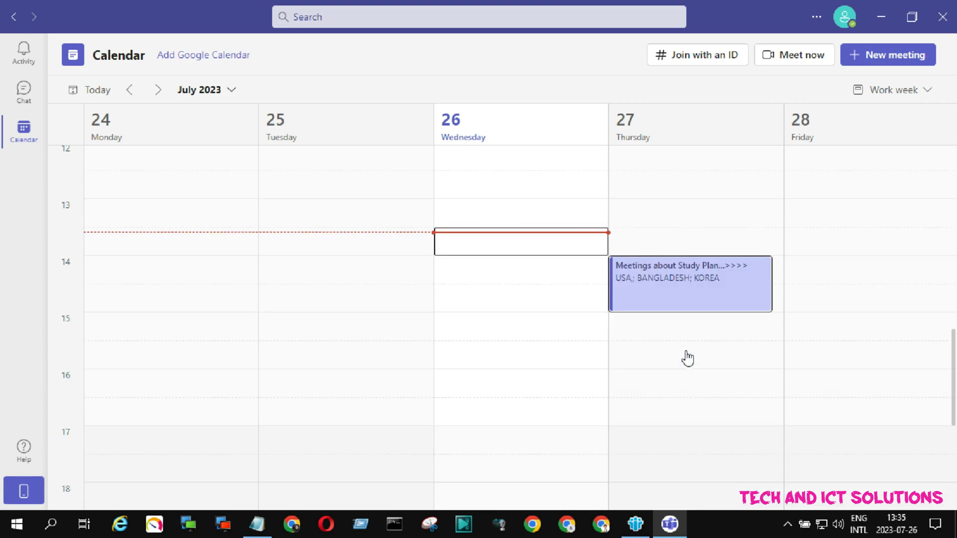
scroll(663, 335, up, 1)
scroll(662, 335, down, 3)
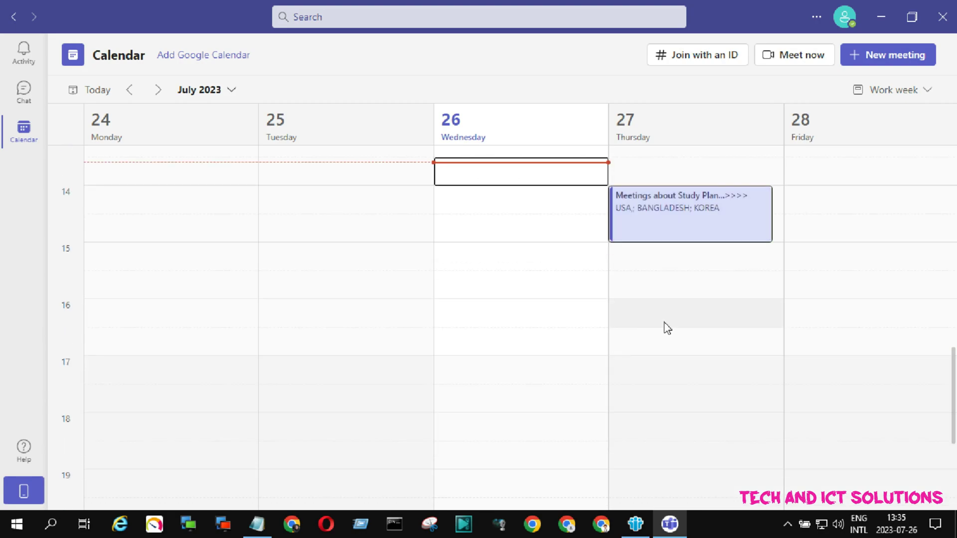